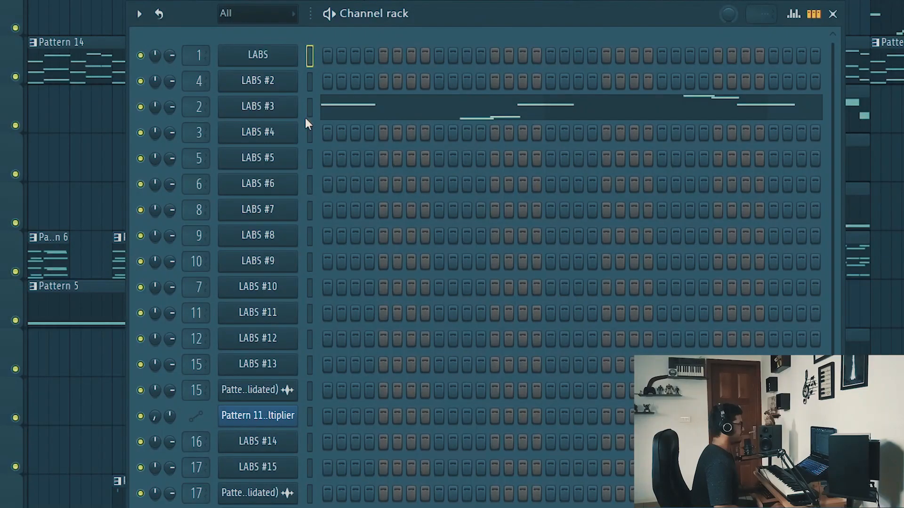
Review the LABS channels in the channel rack and examine the Soft Piano instrument over the piano pattern.
scroll(305, 123, "down", 1)
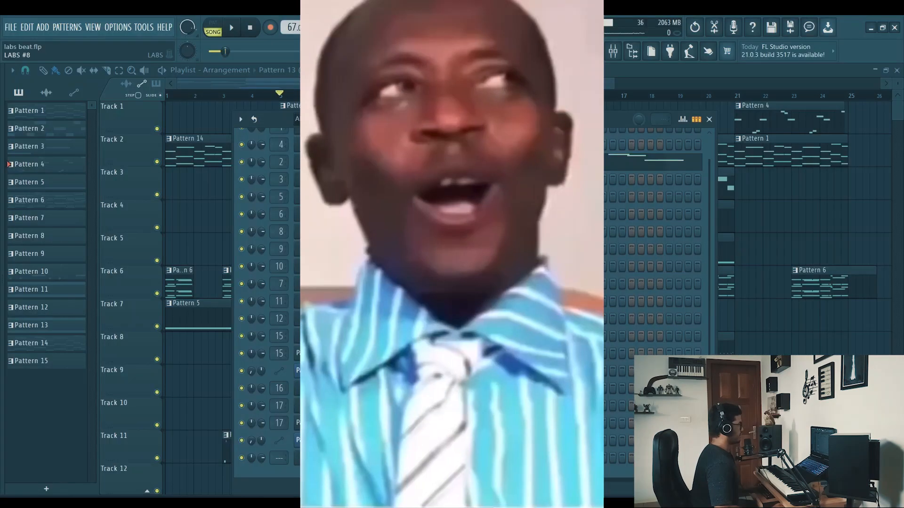
scroll(451, 282, "up", 1)
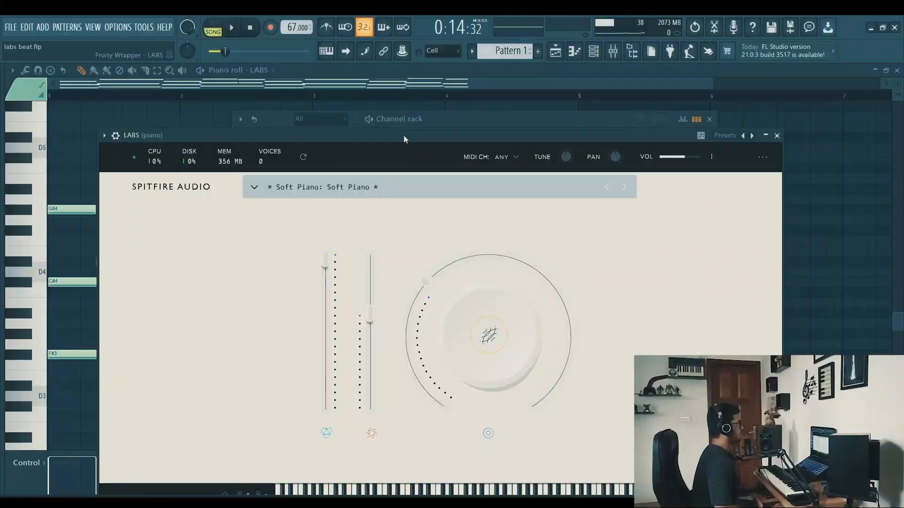
left_click_drag(425, 147, 391, 106)
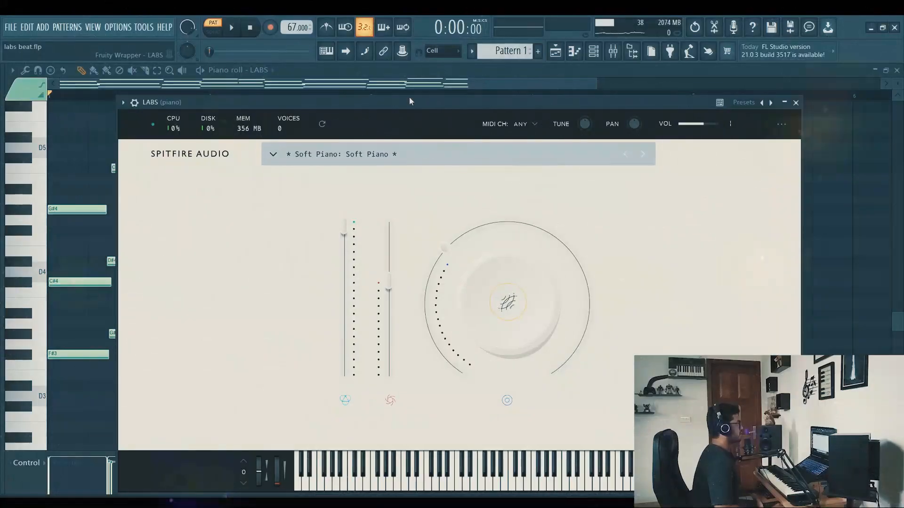
left_click_drag(409, 97, 413, 82)
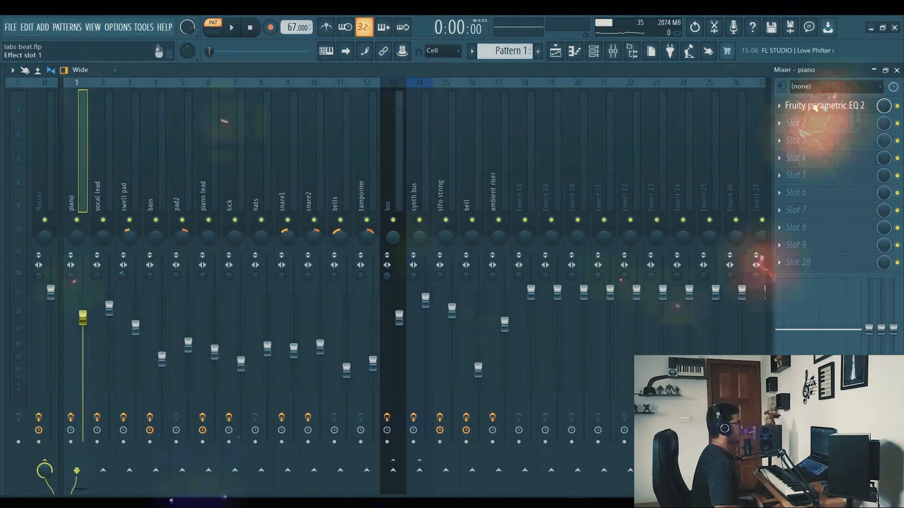
Inspect the curve of the Fruity parametric EQ 2 on the piano mixer track.
left_click(817, 106)
left_click_drag(249, 173, 416, 121)
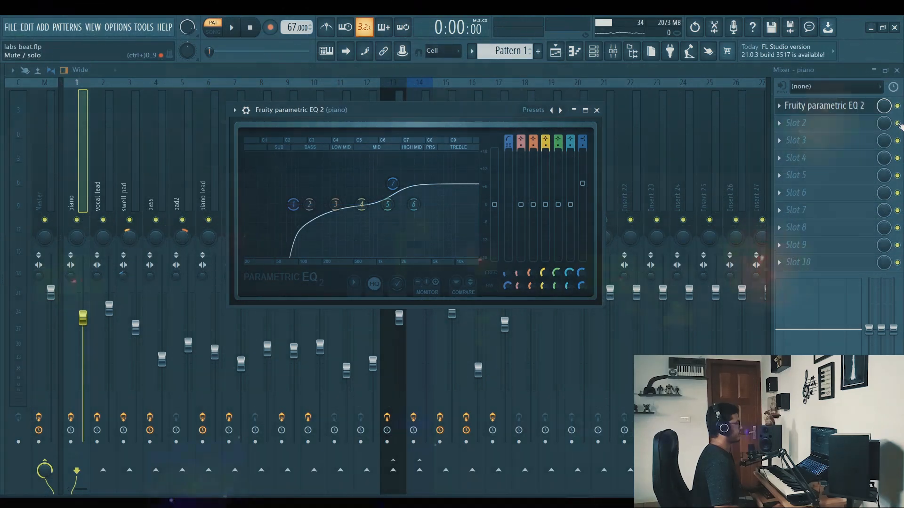
key("Escape")
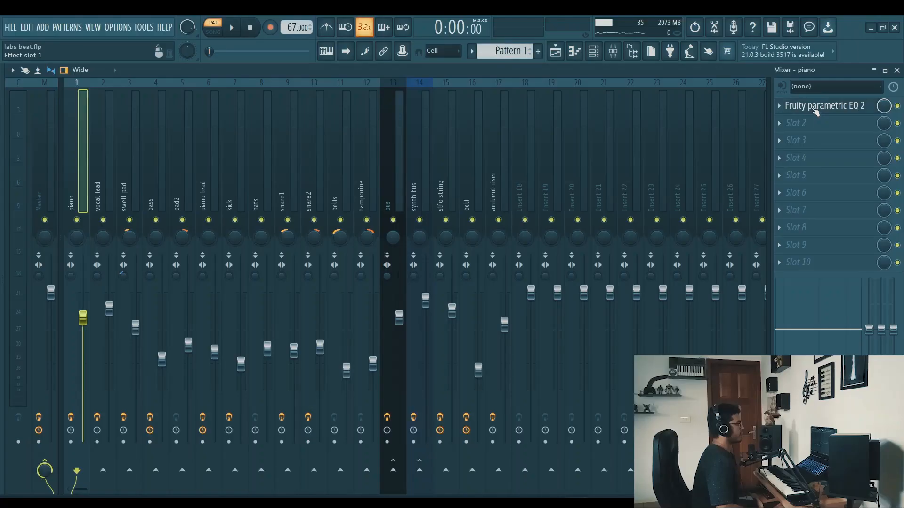
left_click(818, 106)
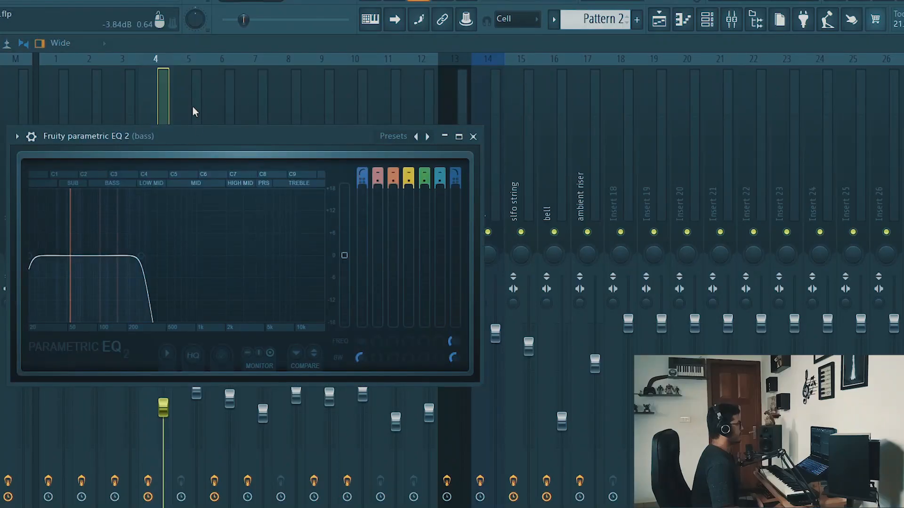
Inspect the bass track's Fruity parametric EQ 2, Ozone Imager 2 and Fruity Limiter in the mixer.
left_click_drag(237, 136, 439, 99)
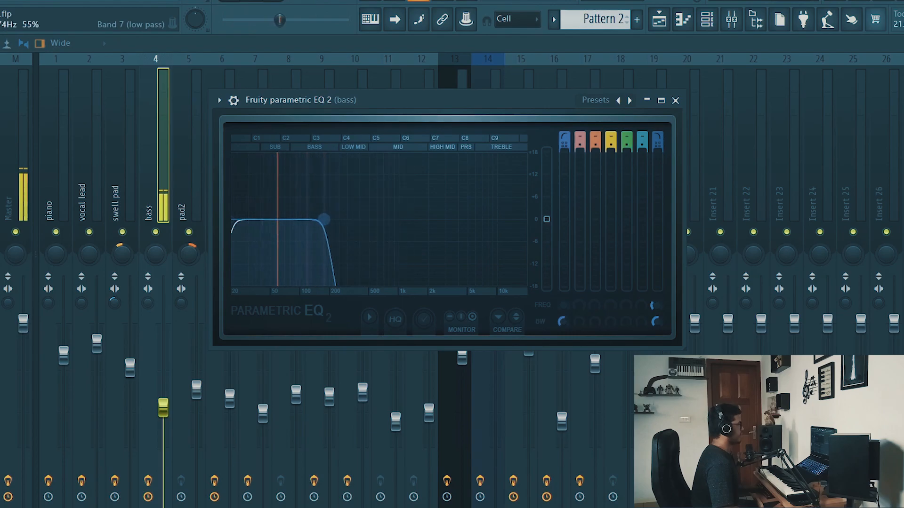
left_click(676, 101)
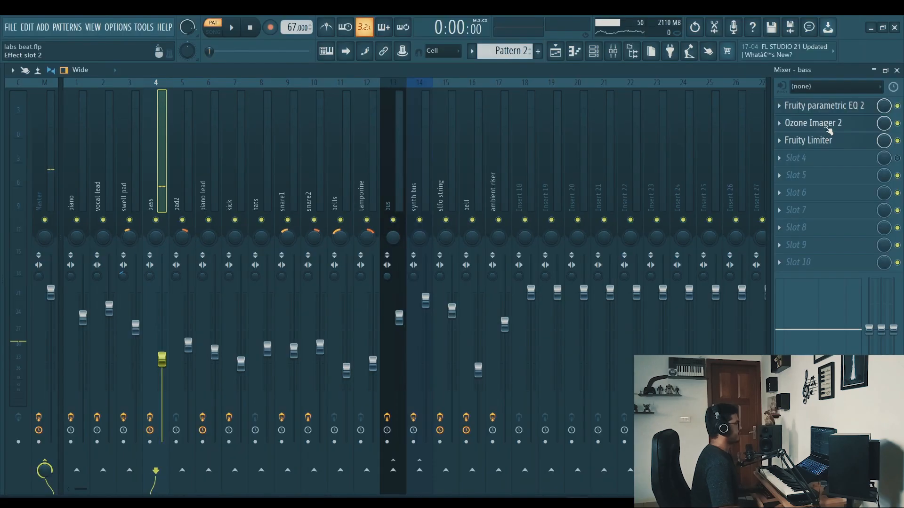
left_click(821, 123)
left_click_drag(252, 180, 436, 138)
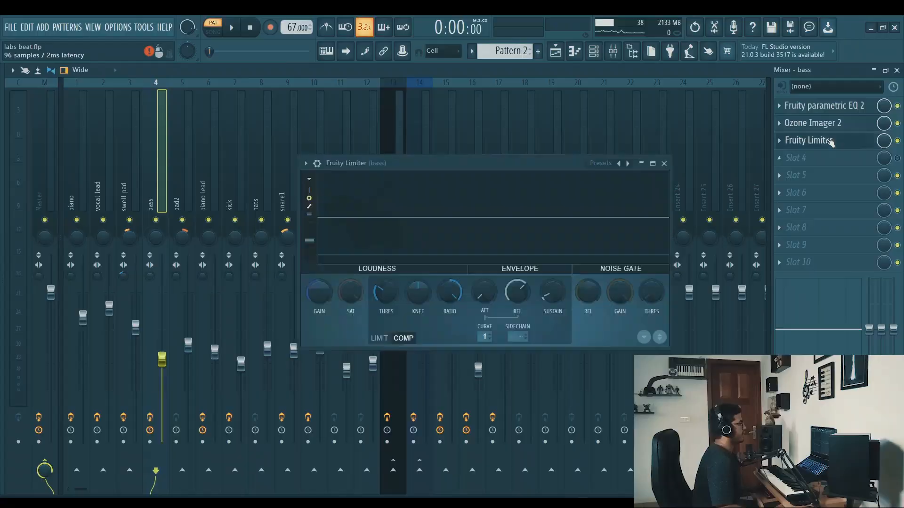
left_click_drag(428, 164, 405, 131)
key("space")
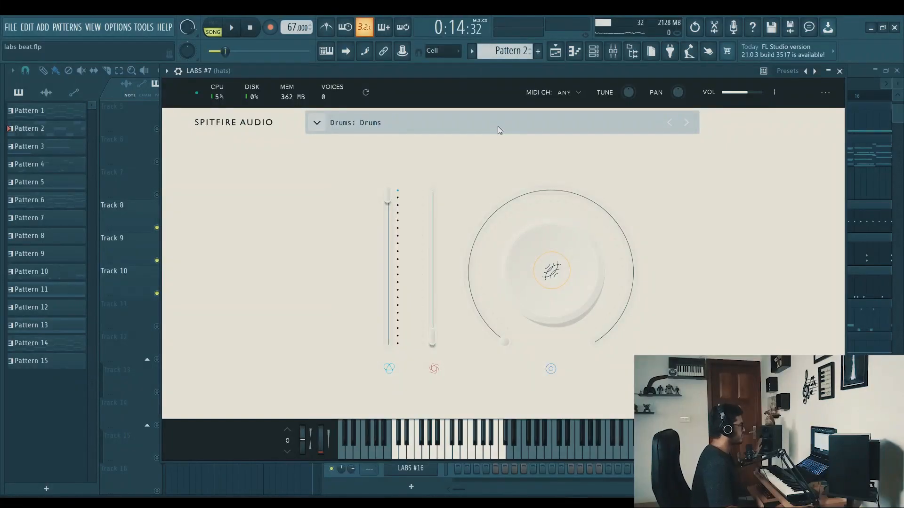
Check the hats channel's Drums instrument and lower the low-pass frequency in the kick track's Fruity parametric EQ 2.
left_click(498, 126)
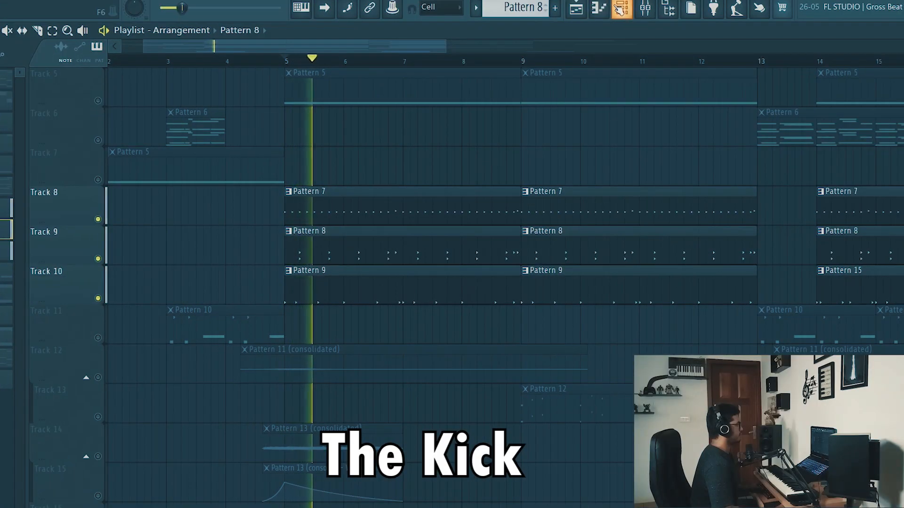
left_click(620, 8)
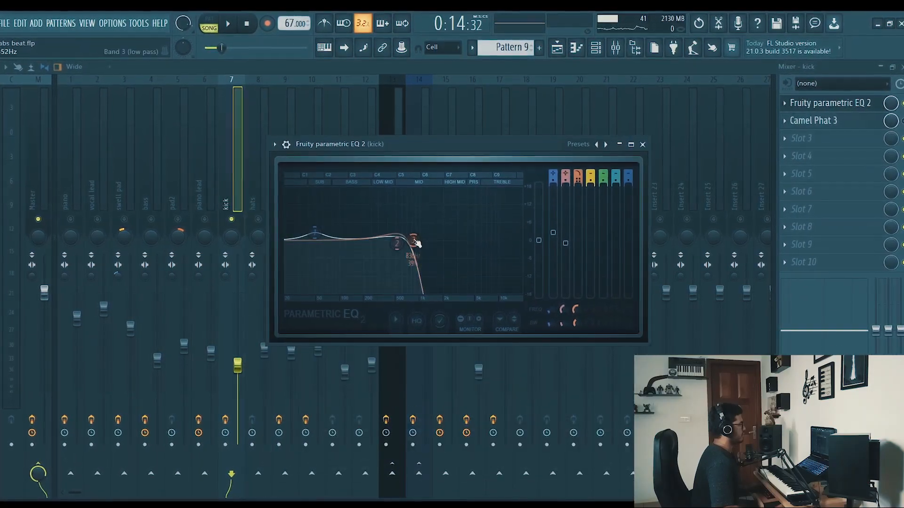
left_click_drag(417, 242, 392, 241)
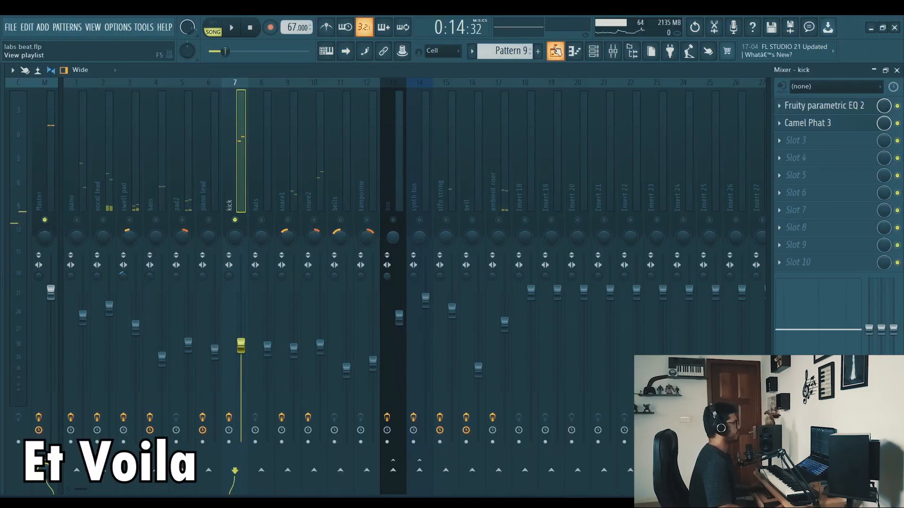
left_click(555, 50)
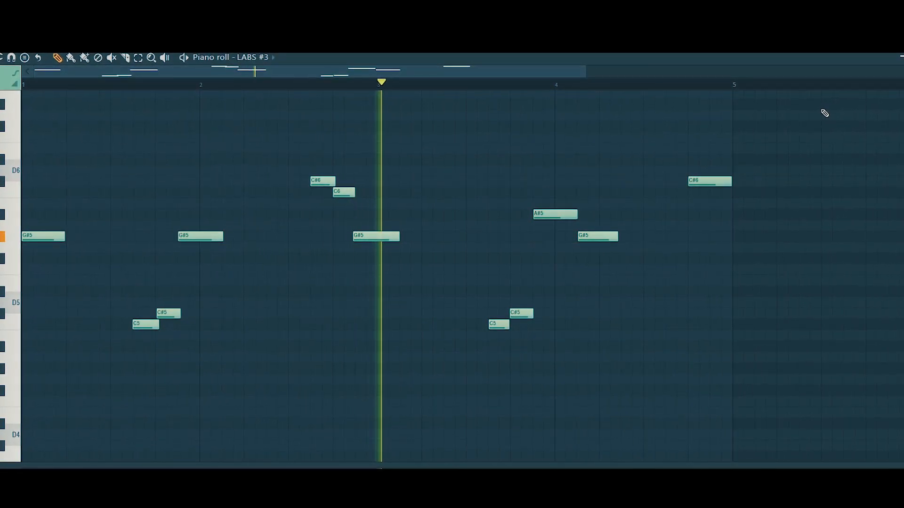
Listen to the LABS #3 melody and inspect the Fruity parametric EQ 2 on the vocal lead track.
key("space")
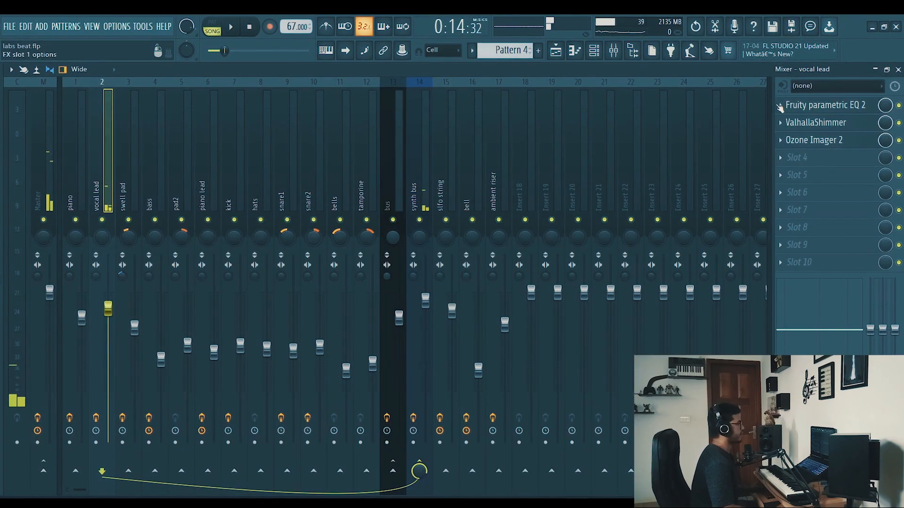
left_click(833, 104)
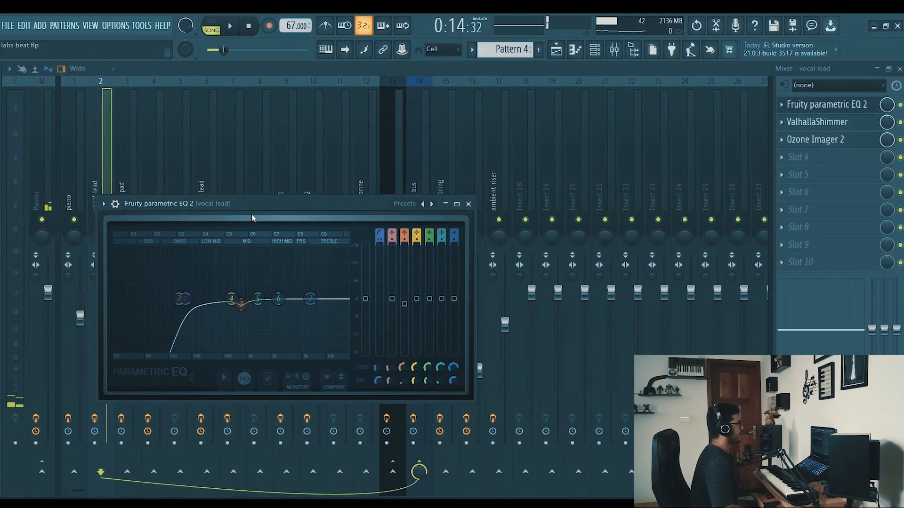
left_click_drag(252, 218, 320, 166)
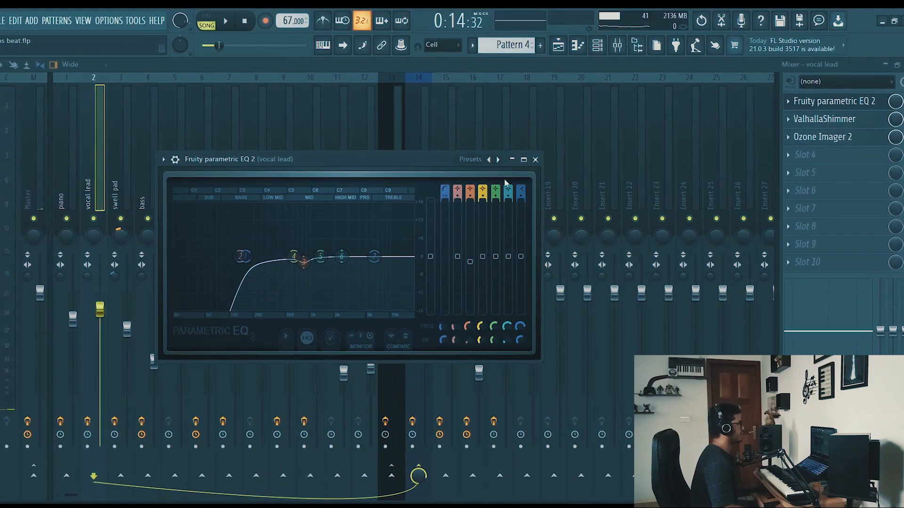
left_click(535, 159)
Examine the ValhallaShimmer and Ozone Imager 2 effects on the vocal lead track and close them.
left_click(832, 118)
left_click_drag(369, 126, 372, 126)
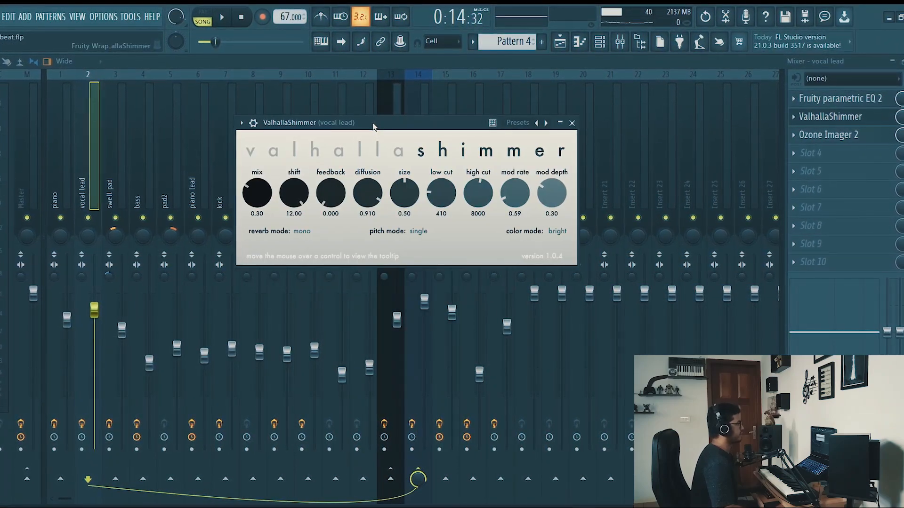
left_click(573, 121)
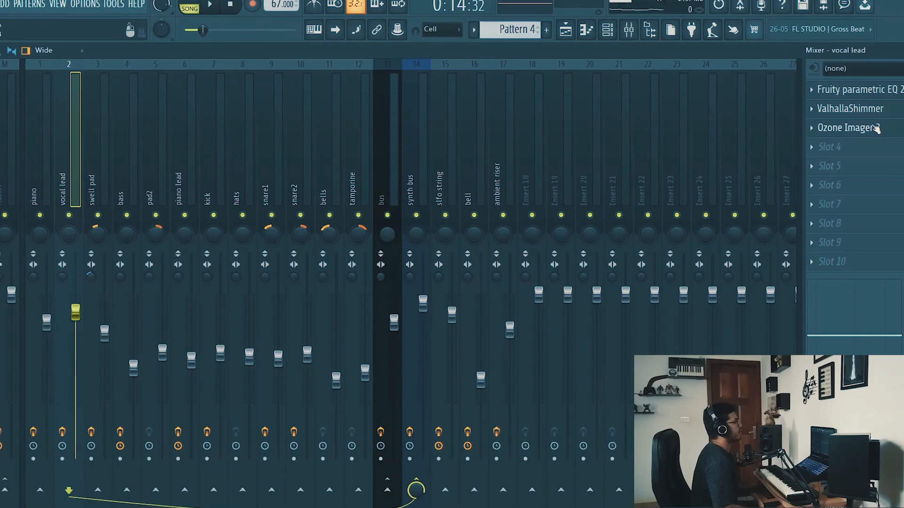
left_click(831, 133)
left_click(512, 184)
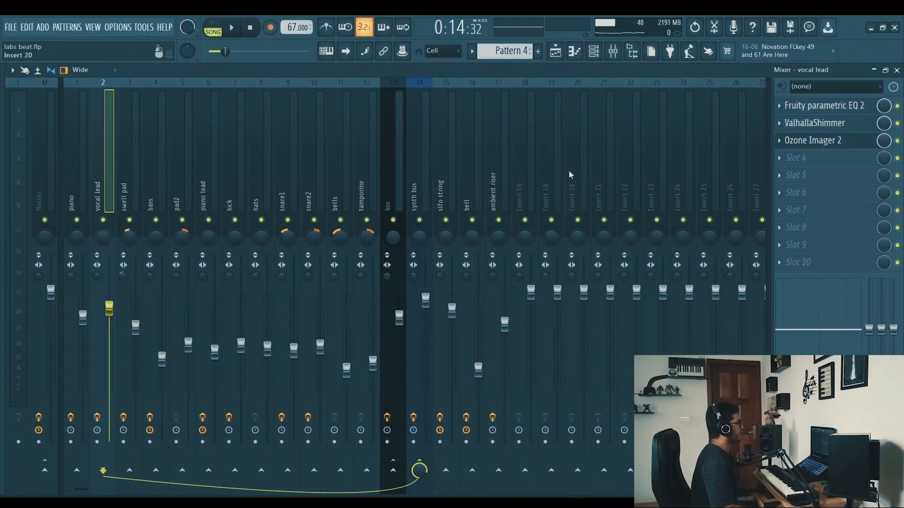
key("space")
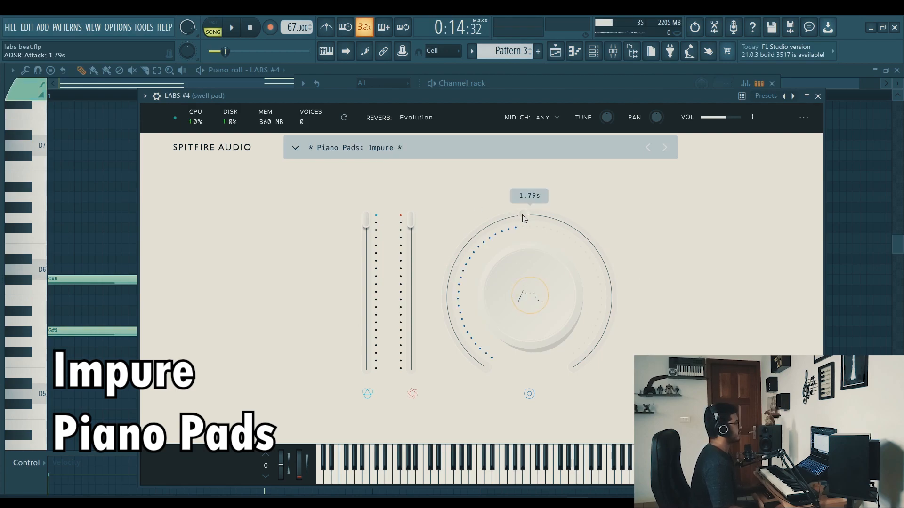
Examine the swell pad's Piano Pads instrument settings and its EQ, ValhallaShimmer and Ozone Imager 2 effects.
left_click_drag(524, 219, 521, 219)
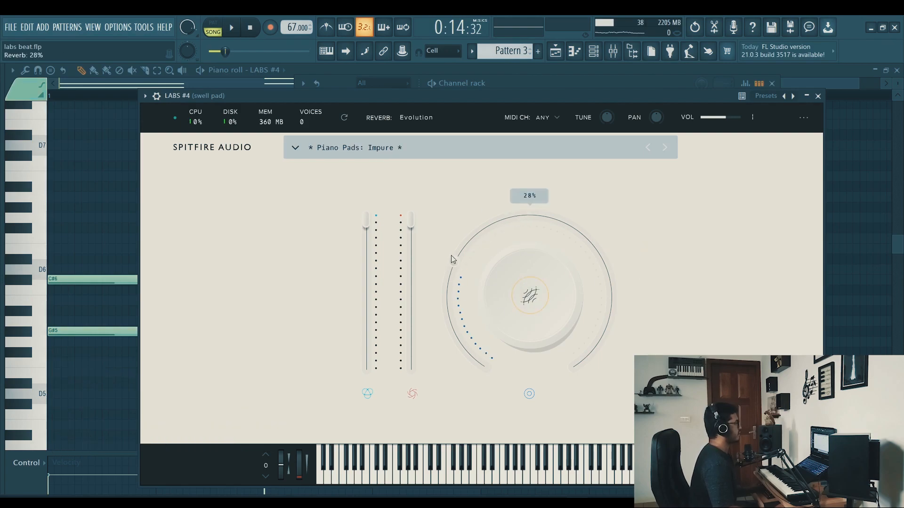
left_click(613, 51)
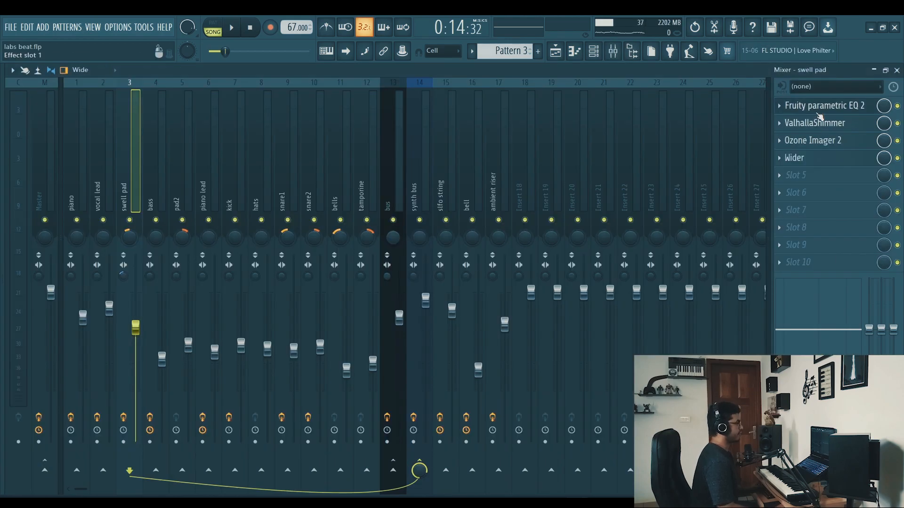
left_click(820, 107)
left_click(842, 124)
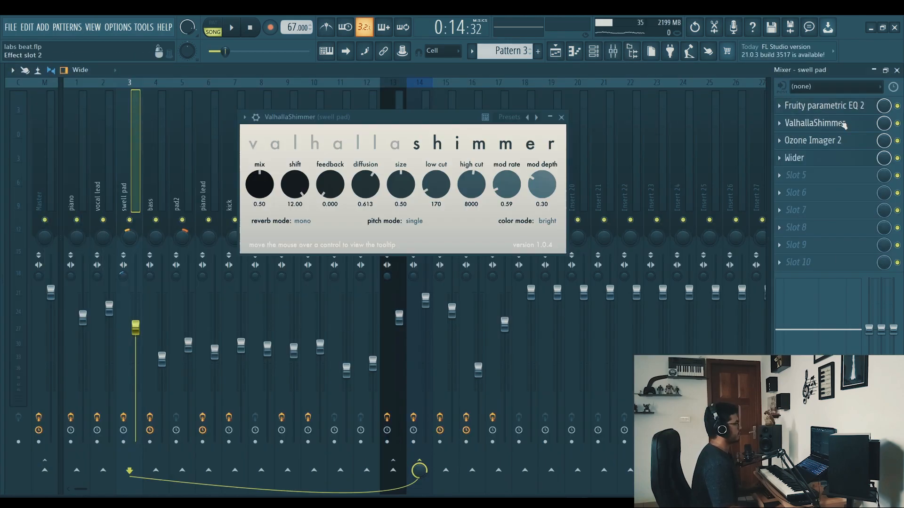
left_click(828, 144)
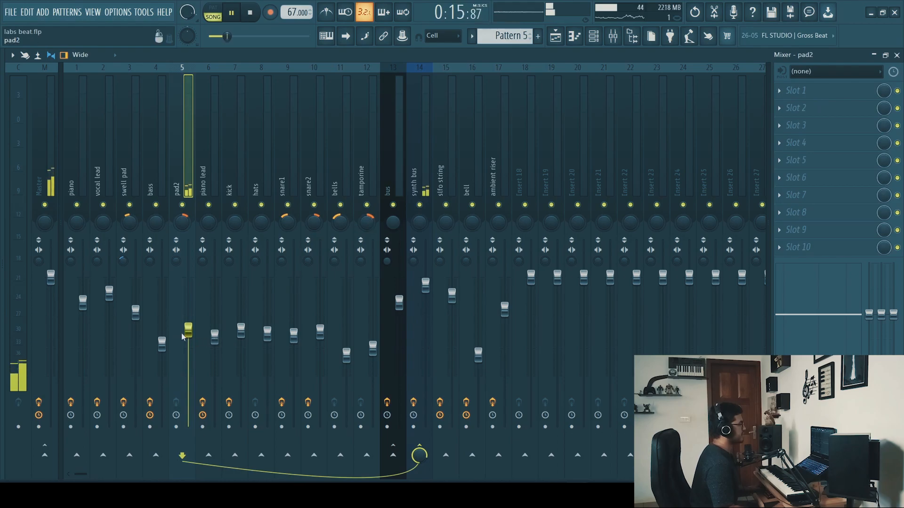
Look over the playlist arrangement and bring the bell's Vibraphone Duo instrument into view.
left_click(558, 43)
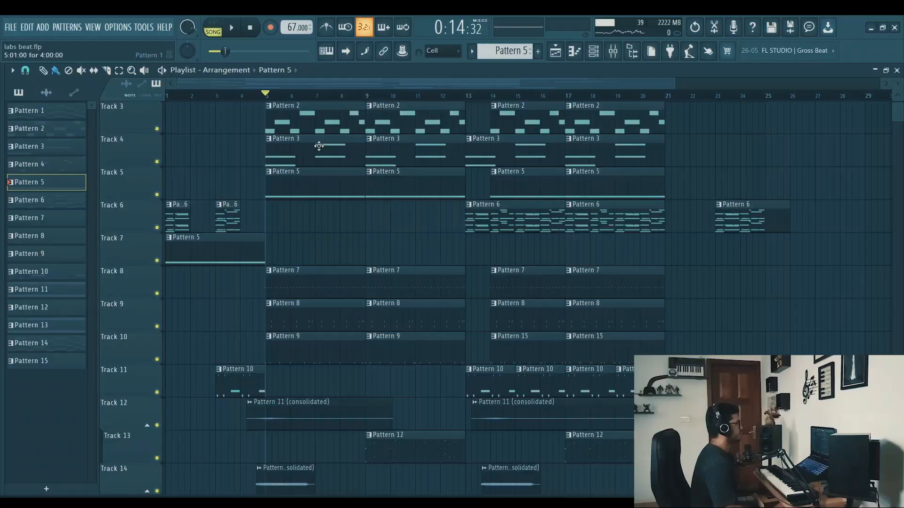
scroll(319, 146, "up", 2)
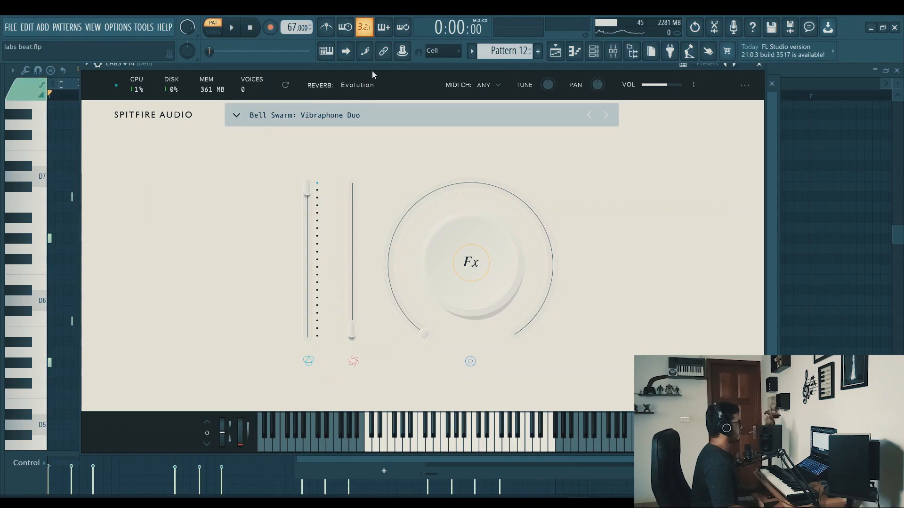
left_click_drag(372, 71, 408, 93)
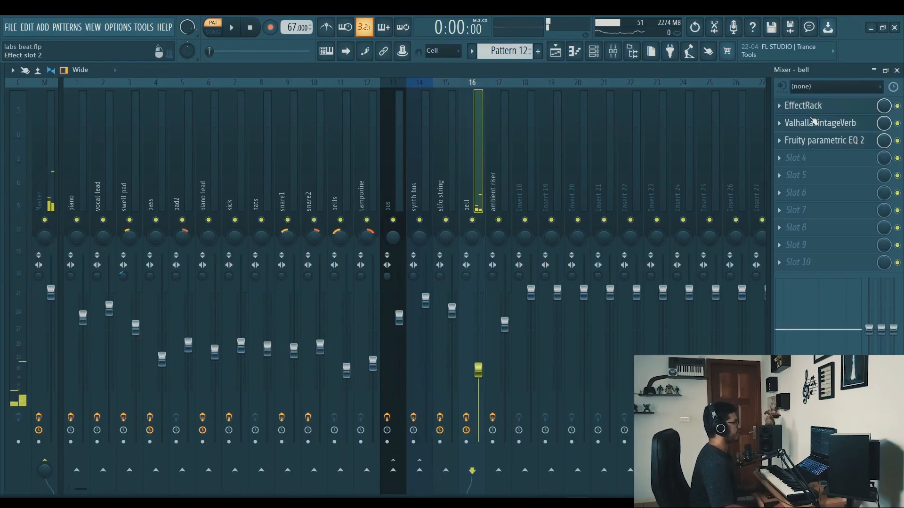
Examine the bell track's EffectRack chorus presets and its ValhallaVintageVerb reverb settings.
left_click(817, 113)
left_click_drag(329, 164, 385, 133)
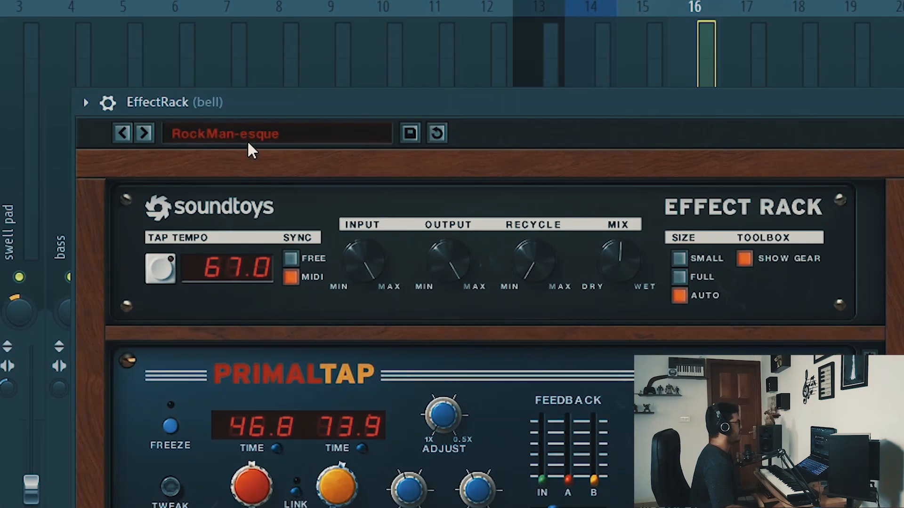
left_click(249, 150)
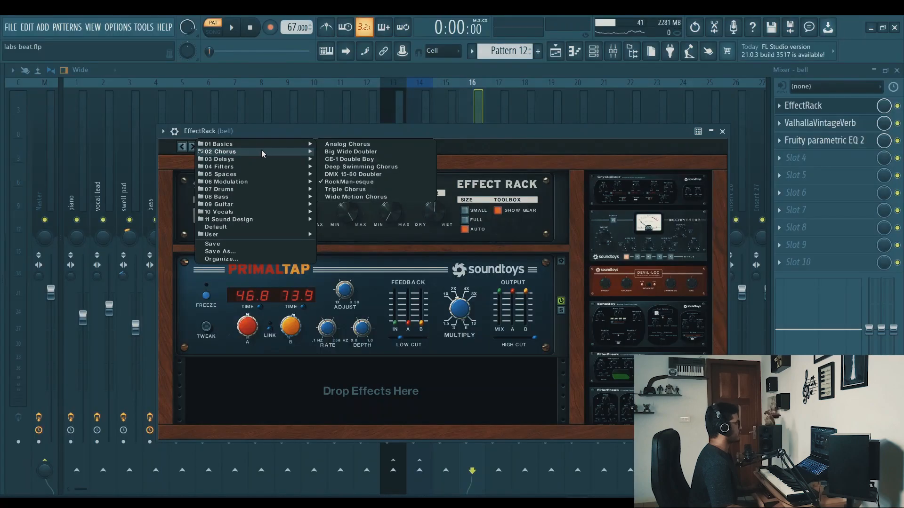
left_click(829, 123)
left_click_drag(366, 186, 391, 131)
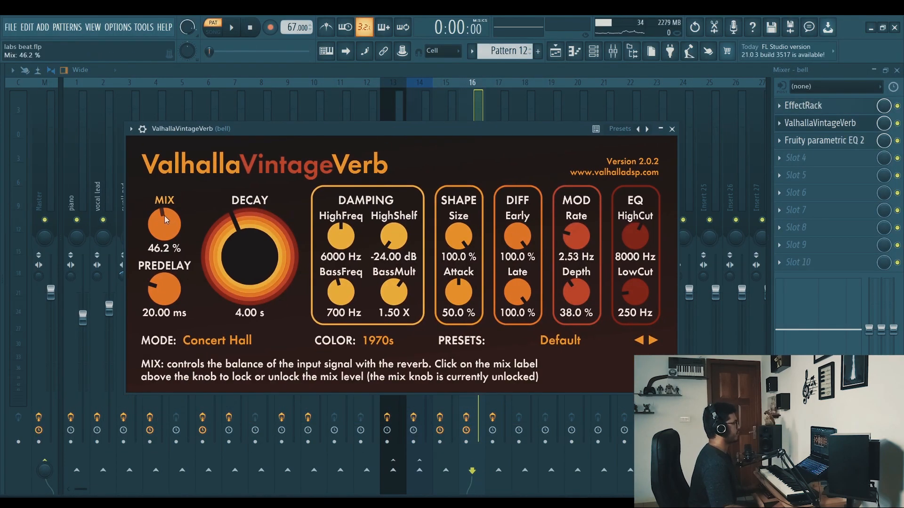
left_click(673, 129)
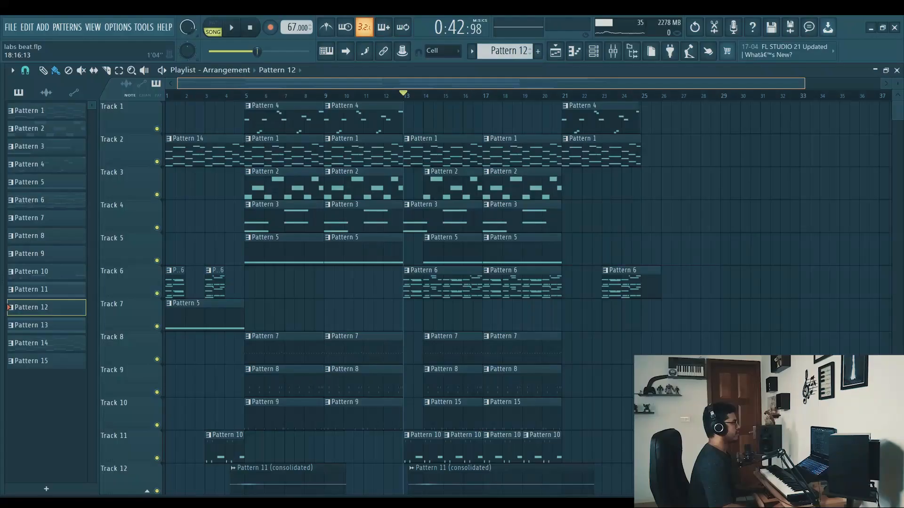
Look over the pattern clips around bar 13 of the playlist arrangement.
scroll(371, 341, "down", 3)
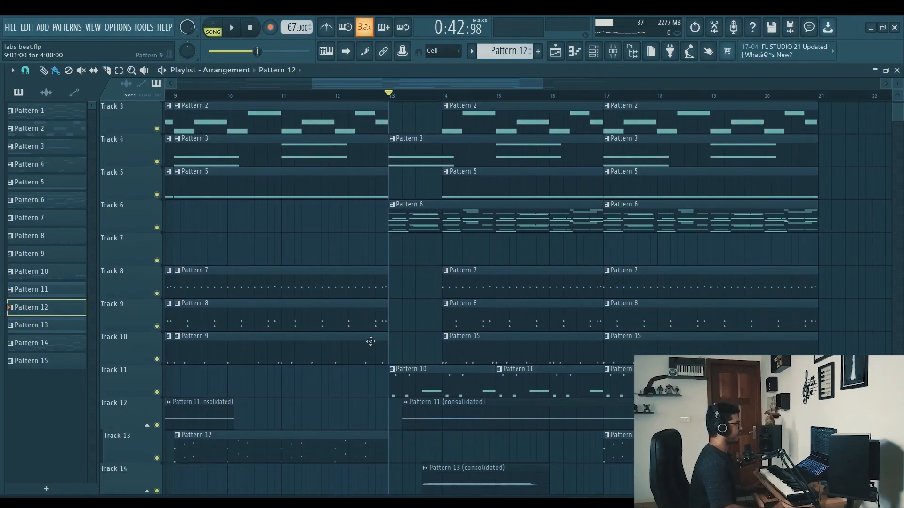
scroll(421, 305, "up", 4)
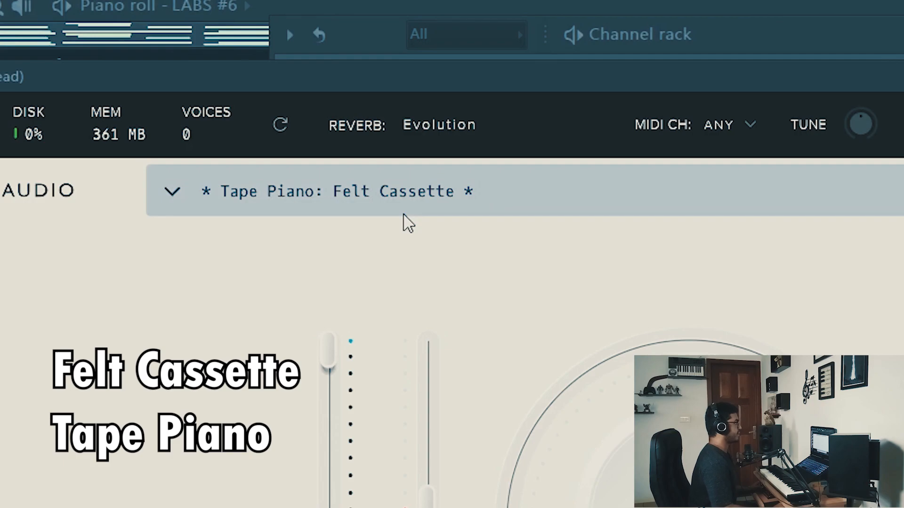
Browse the piano presets in the piano lead's LABS instrument, looking through the Tape Piano group that contains Felt Cassette.
left_click(441, 200)
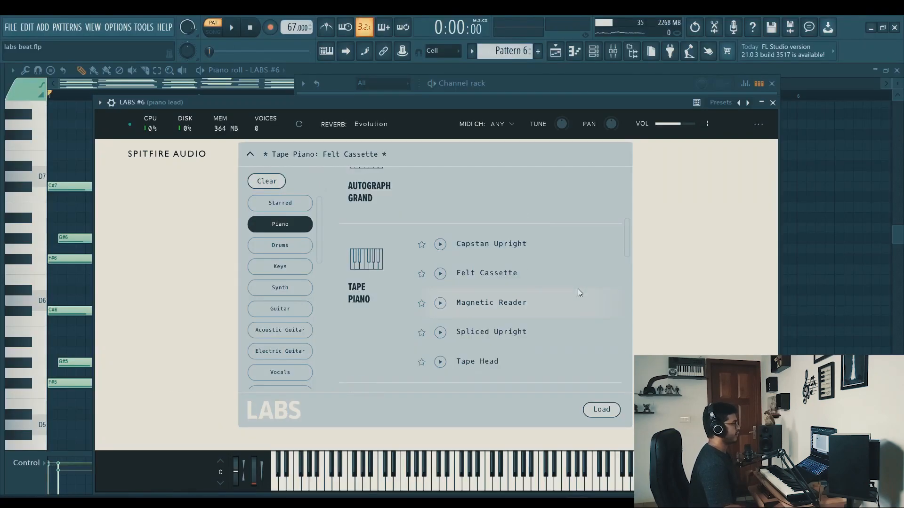
scroll(822, 448, "up", 5)
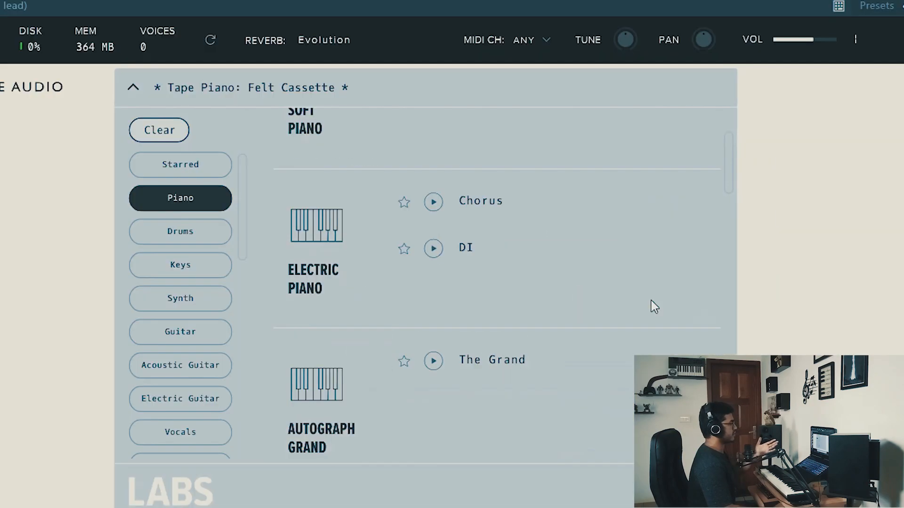
scroll(654, 306, "down", 10)
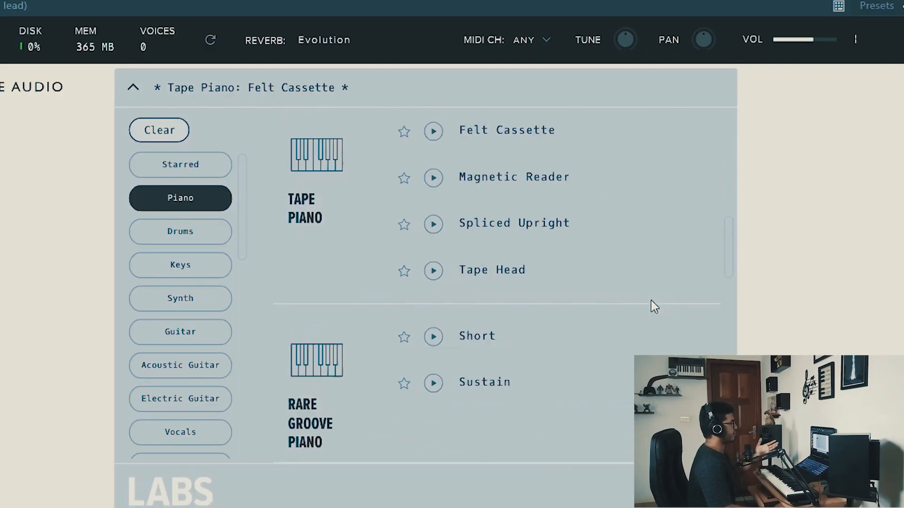
scroll(654, 306, "up", 4)
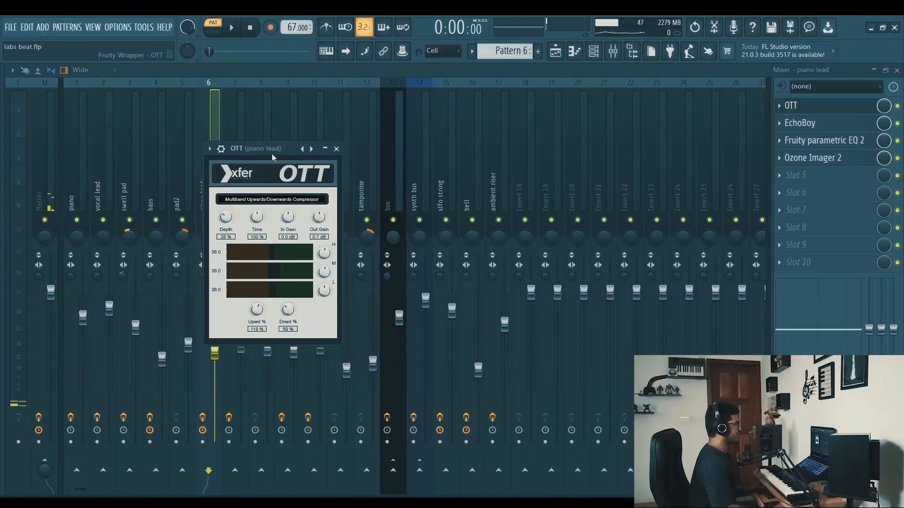
Examine the piano lead's mixer effects, including the EchoBoy delay, Fruity Parametric EQ 2 high-pass and Ozone Imager 2 settings.
left_click(816, 124)
left_click_drag(445, 138, 457, 133)
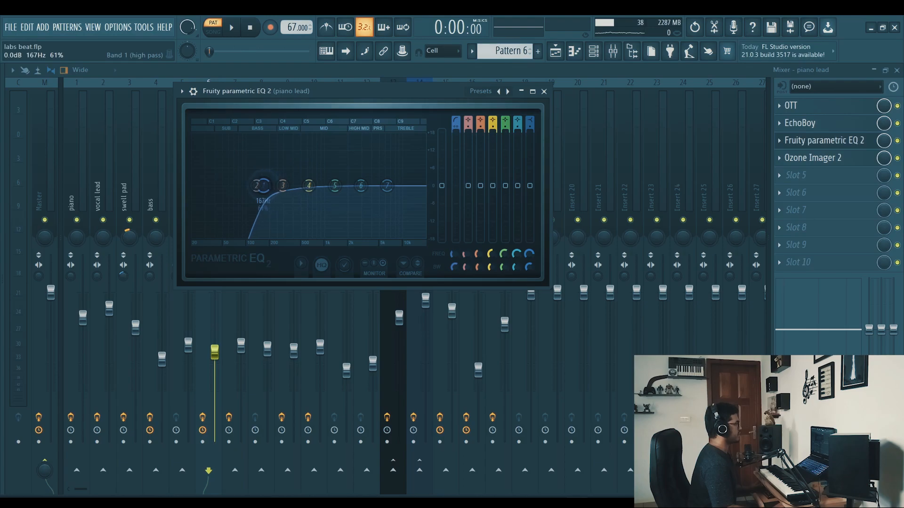
left_click(840, 159)
left_click_drag(257, 134, 439, 109)
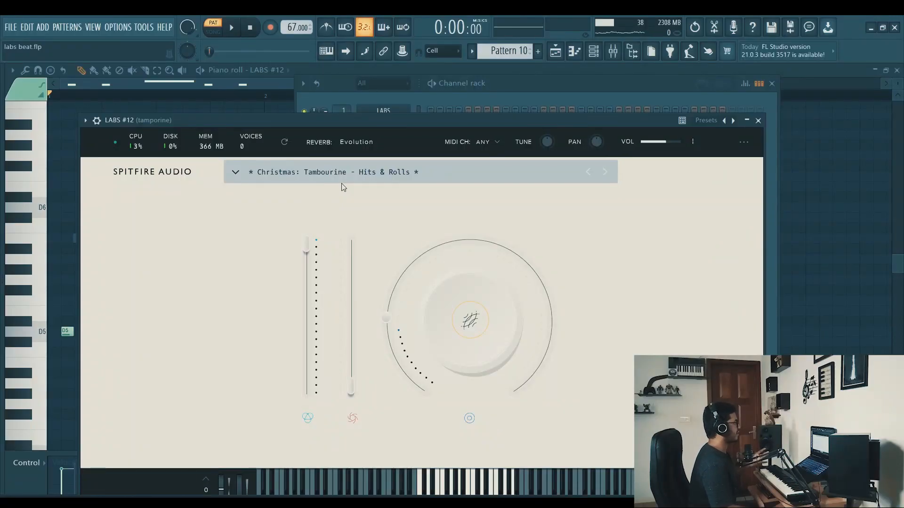
Check the tambourine's Christmas: Tambourine - Hits & Rolls preset and play its Pattern 10 notes.
left_click(359, 171)
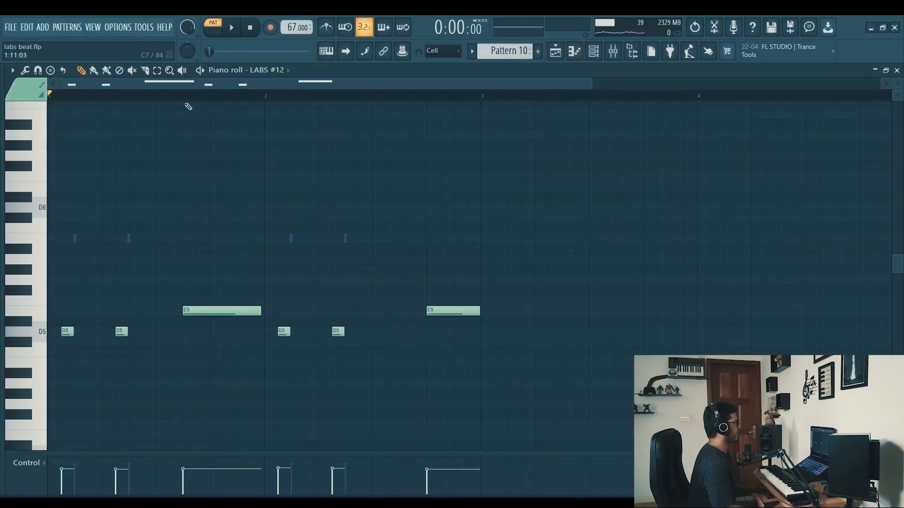
key("space")
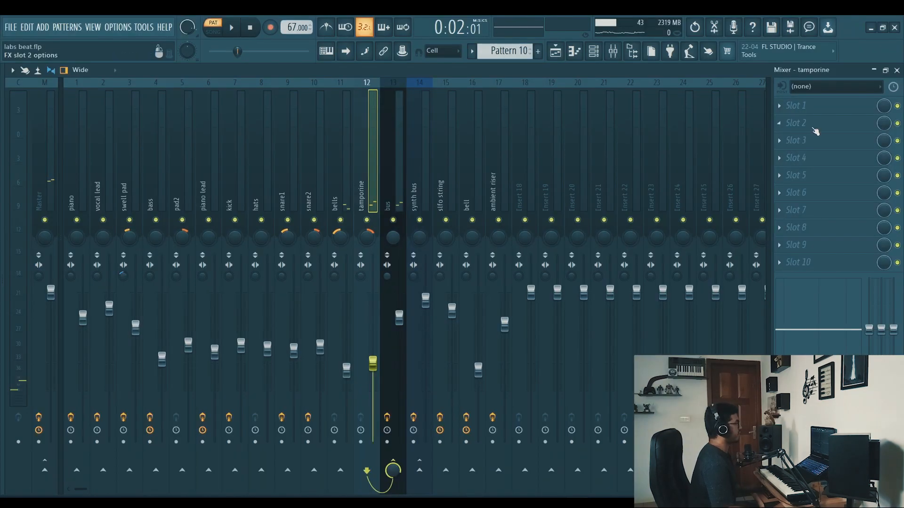
Return to the playlist arrangement and take Track 2 out of solo so that all tracks are active.
left_click(555, 53)
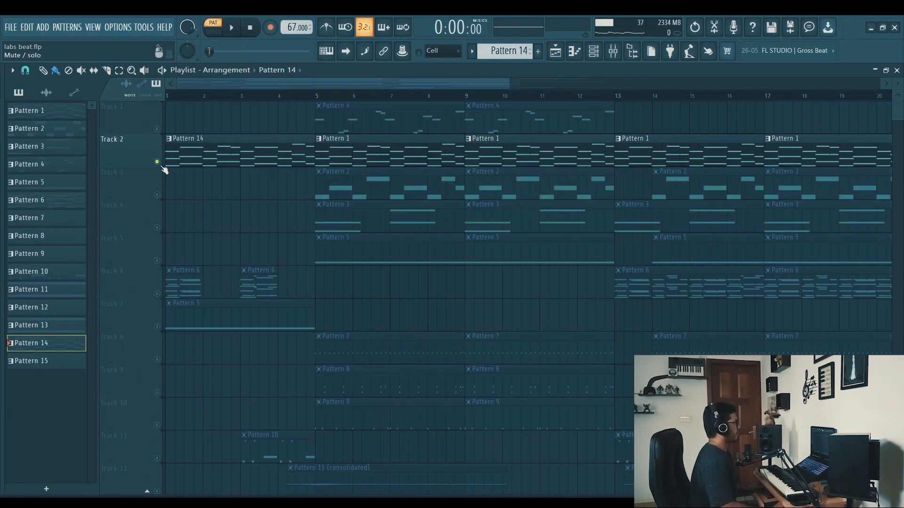
left_click(163, 168, "ctrl")
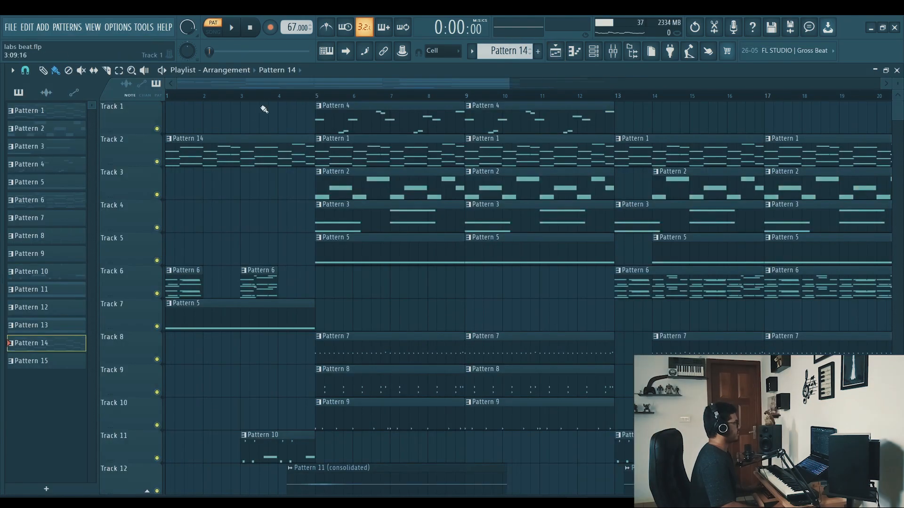